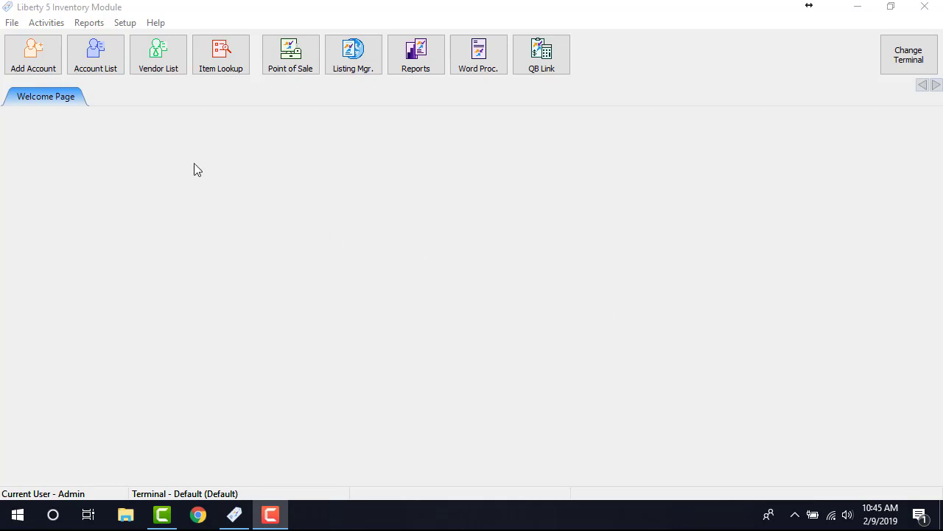
# - Open account 1 from the account list and start adding inventory to it
pyautogui.click(94, 63)
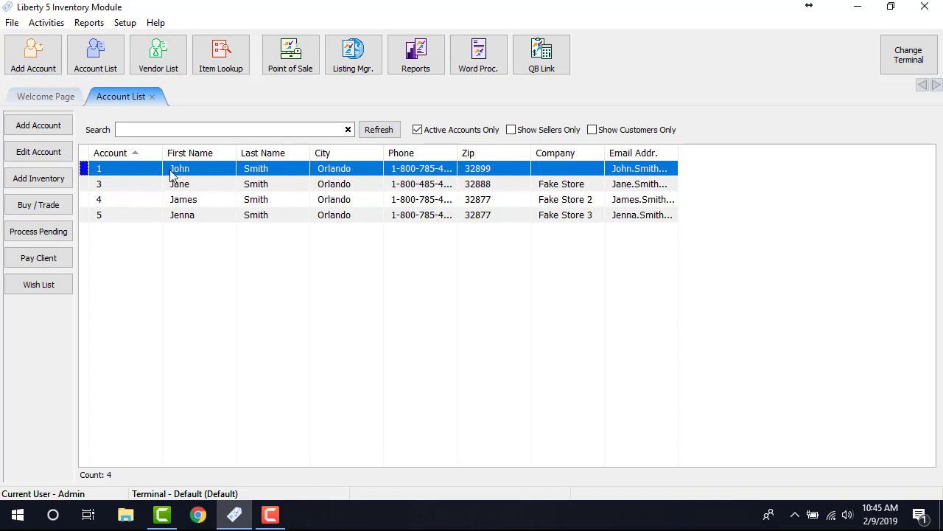
pyautogui.doubleClick(172, 173)
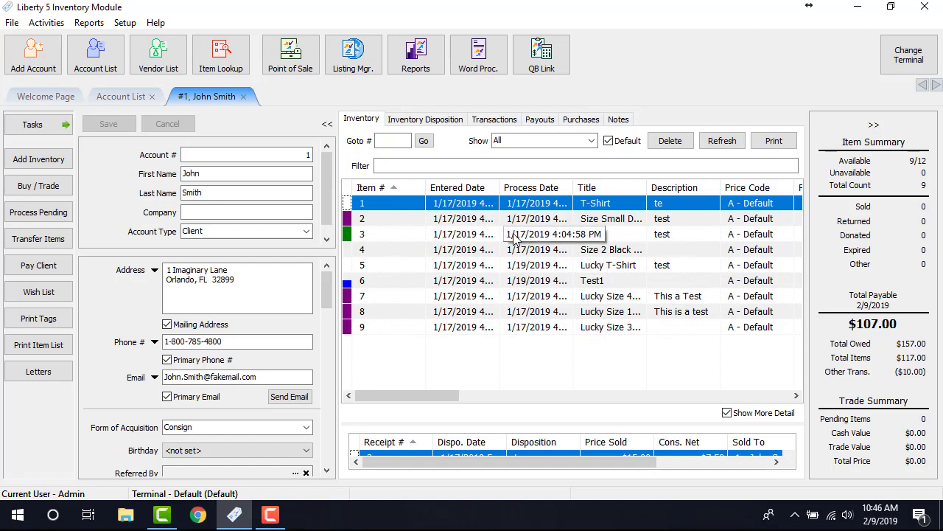
pyautogui.click(40, 159)
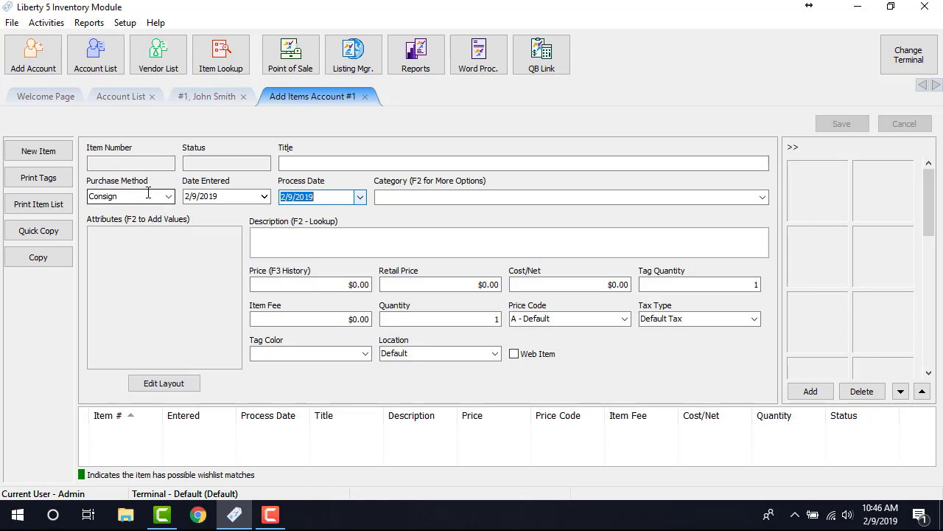
# - Set the new item's purchase method to Consign
pyautogui.click(168, 197)
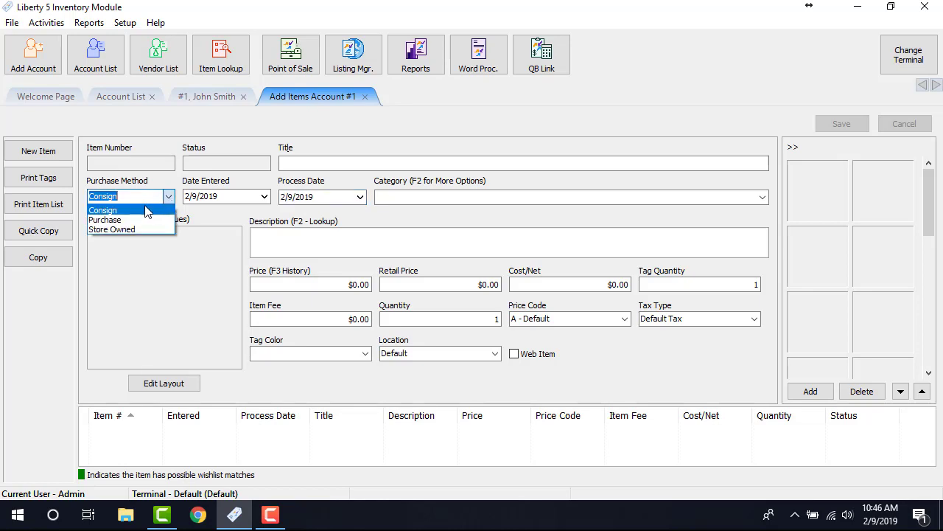
pyautogui.click(145, 212)
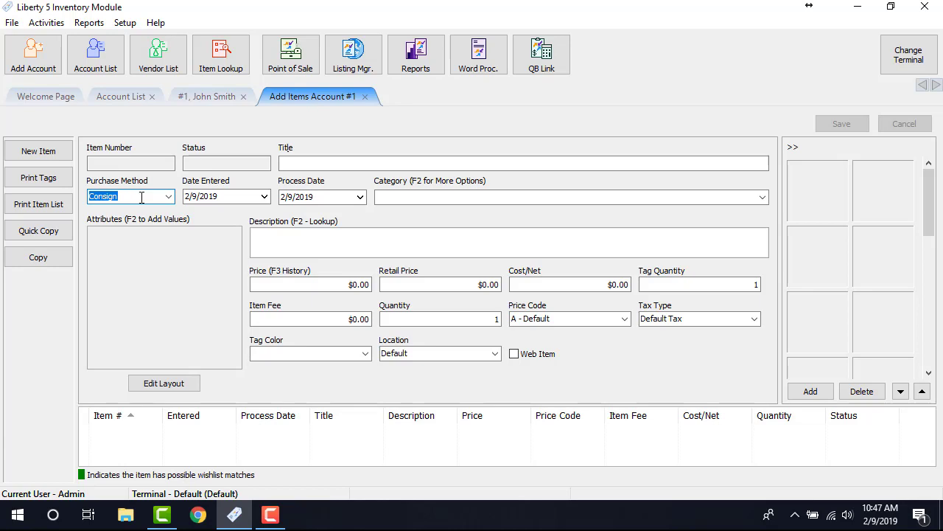
pyautogui.click(168, 198)
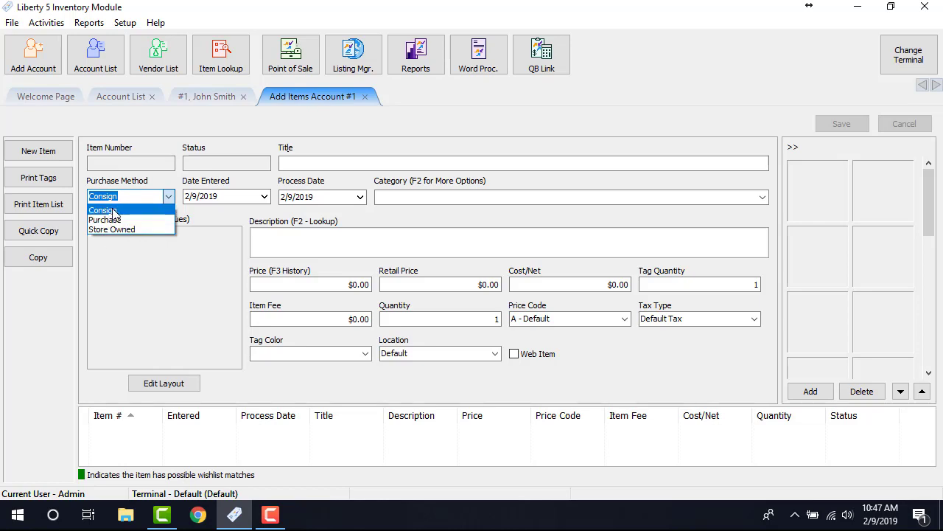
pyautogui.click(111, 211)
pyautogui.click(232, 195)
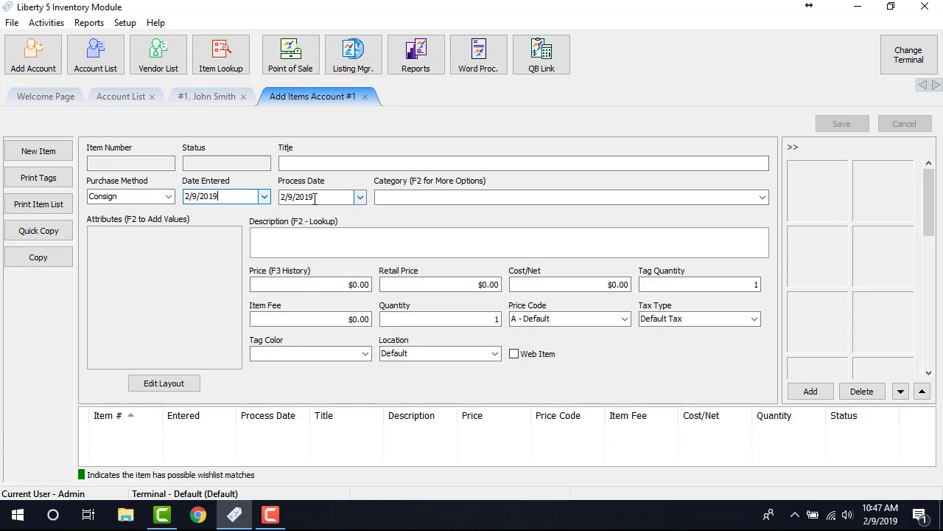
# - Set the item's category to Jeans - Pants/Shorts - Men's Apparel
pyautogui.click(404, 198)
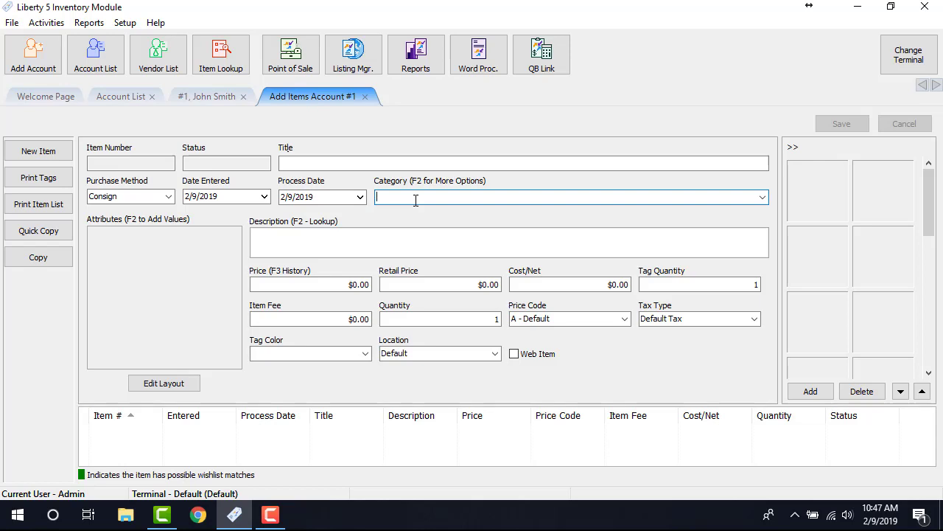
pyautogui.write("Jeans - Pants/Shorts - Men's Apparel")
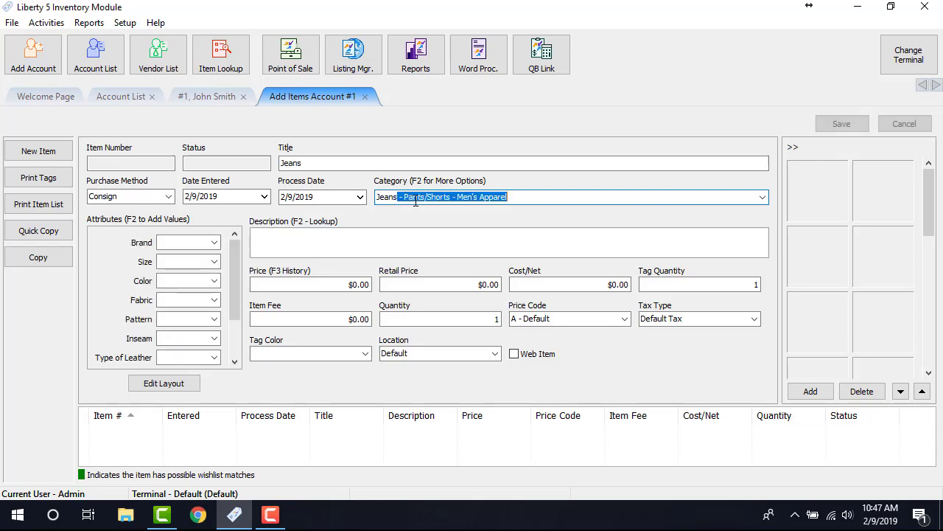
pyautogui.click(763, 197)
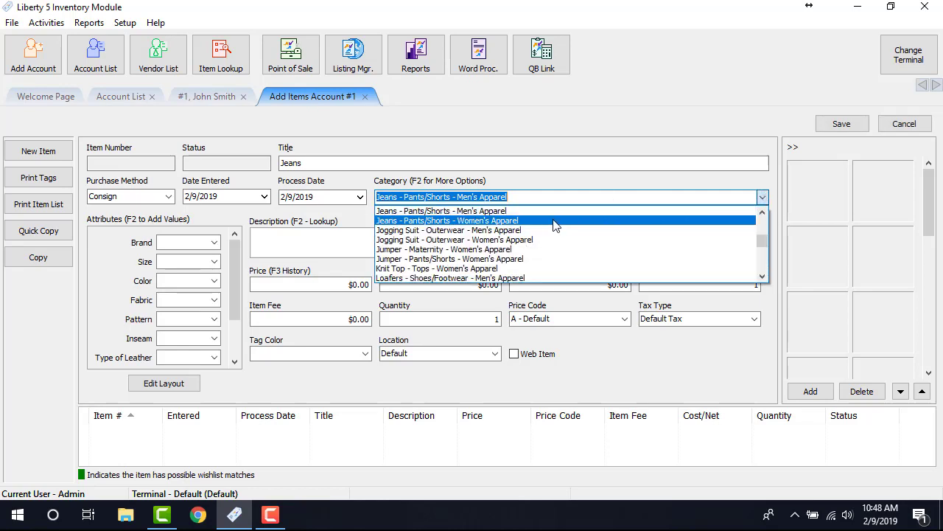
pyautogui.click(508, 197)
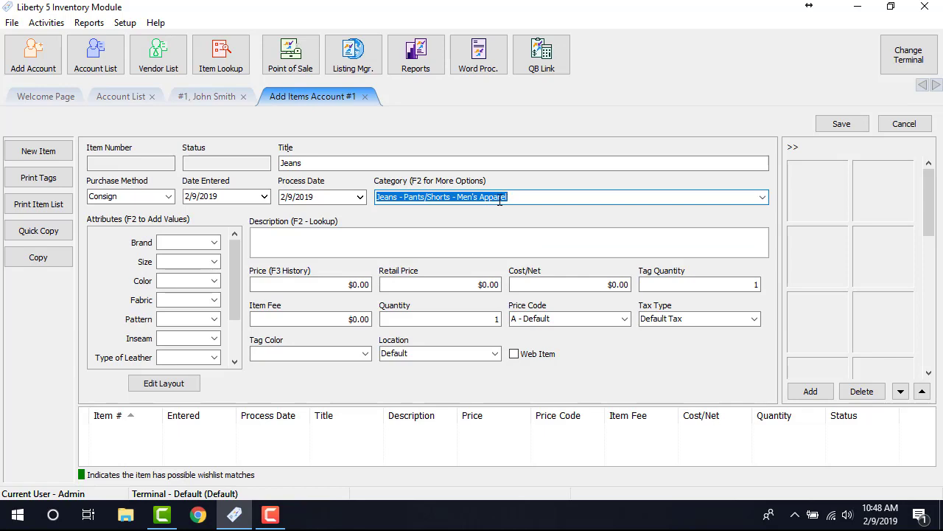
# - Examine the full category hierarchy and the form for adding a category, keeping Jeans under Men's Apparel, Pants/Shorts
pyautogui.press('F2')
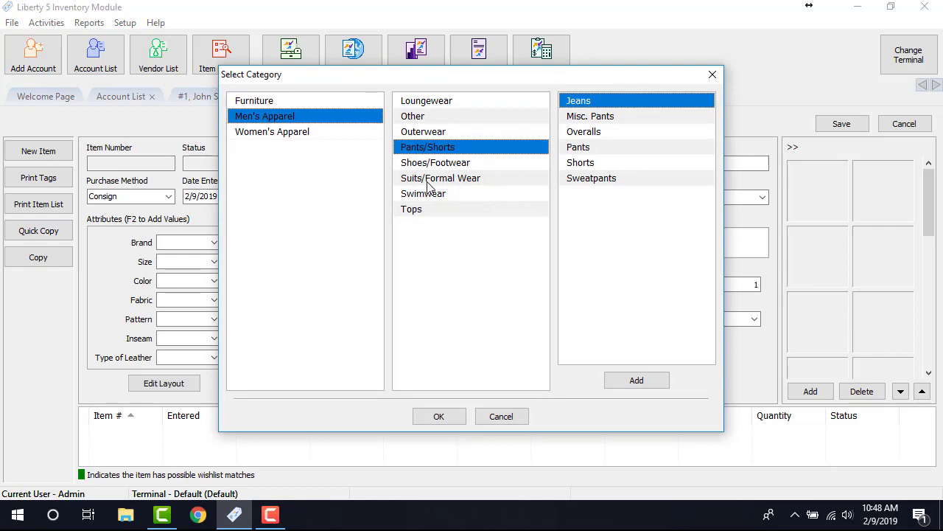
pyautogui.click(636, 379)
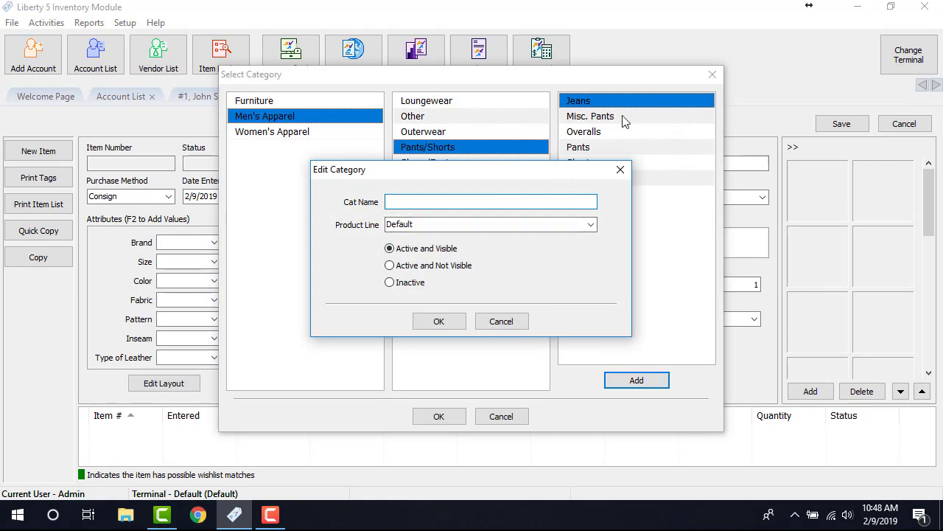
pyautogui.click(501, 320)
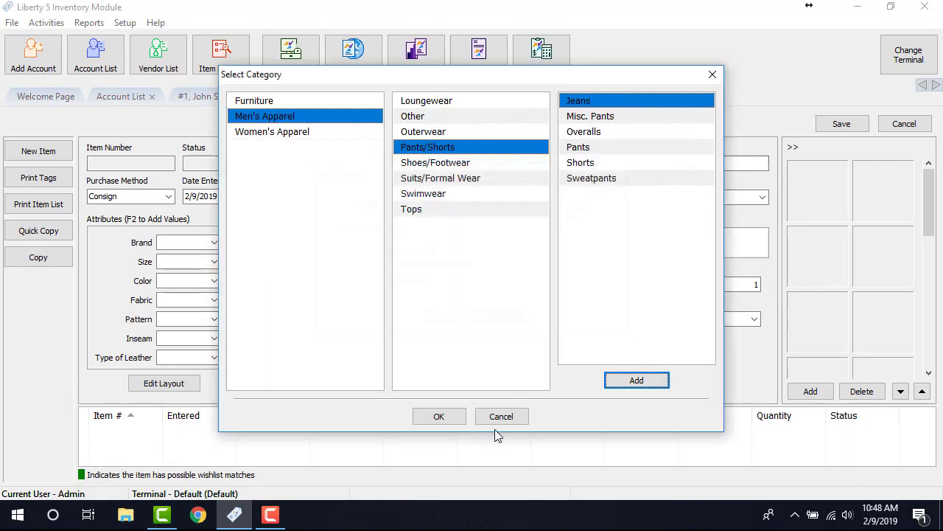
pyautogui.click(440, 416)
# - Fill in the item's attributes with brand Lucky, size L and color Green
pyautogui.click(189, 240)
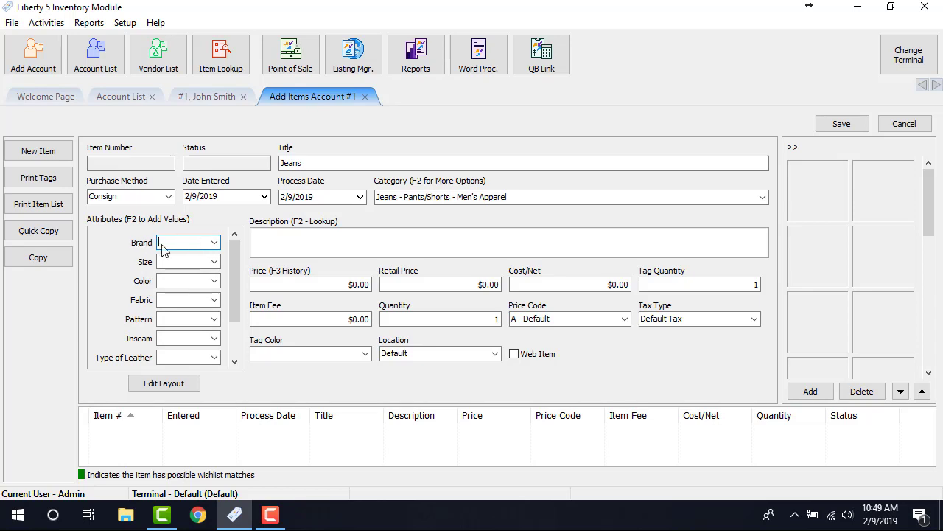
pyautogui.click(212, 246)
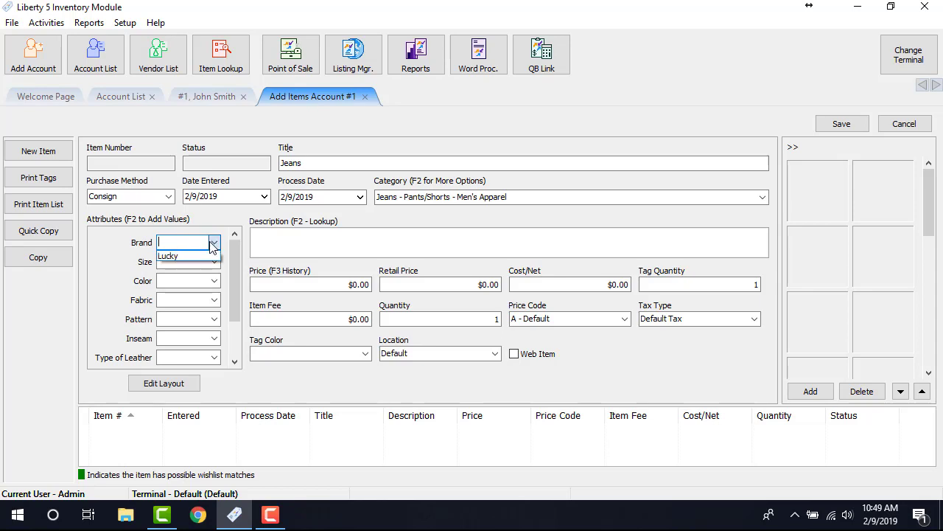
pyautogui.click(182, 256)
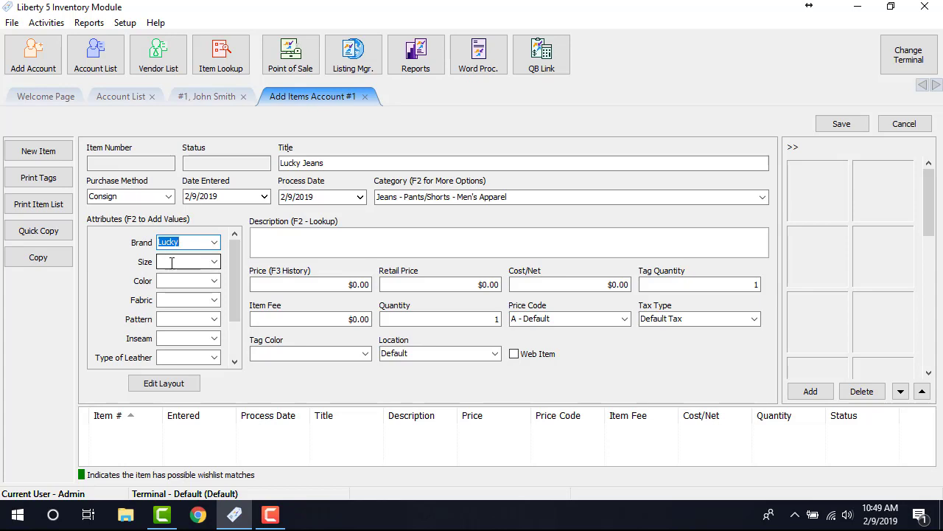
pyautogui.click(171, 263)
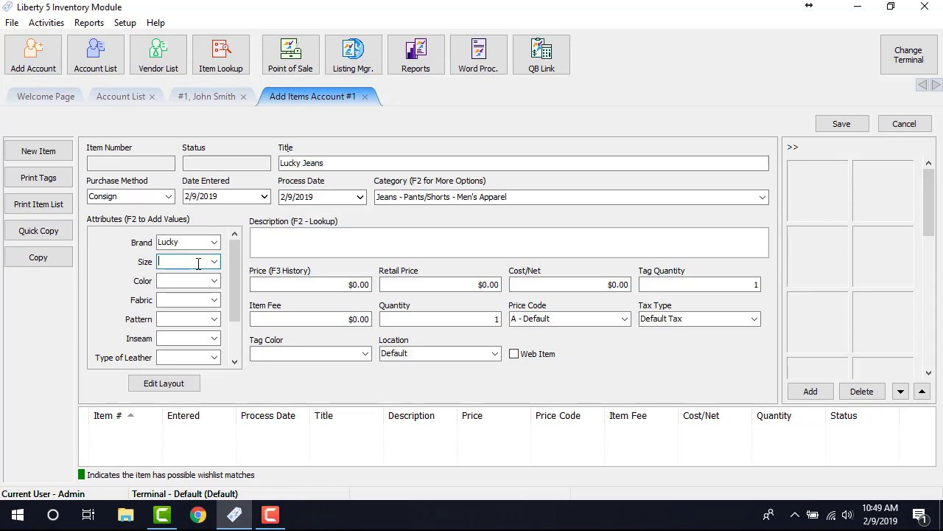
pyautogui.write('L')
pyautogui.click(183, 279)
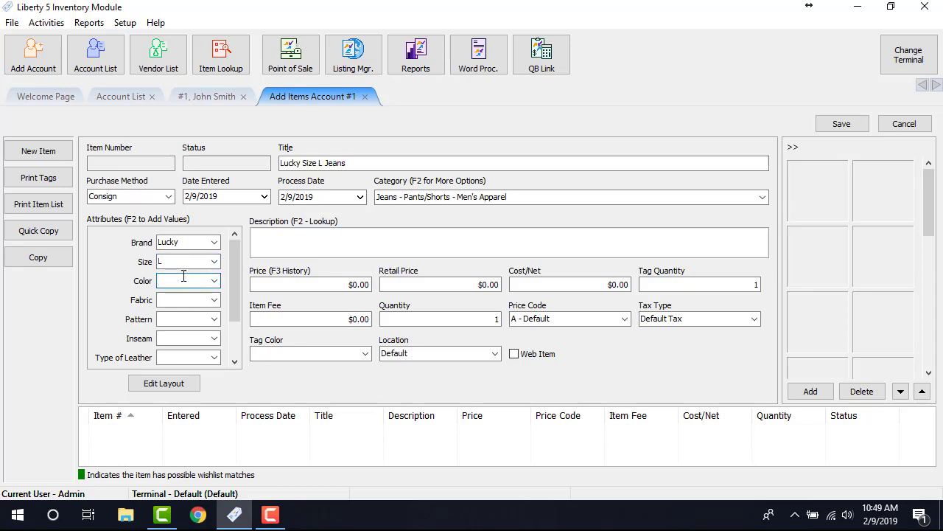
pyautogui.write('Green')
# - Enter the item description "With butterfly design on left pant leg."
pyautogui.click(290, 242)
pyautogui.write('With butterfly design on left pant leg.')
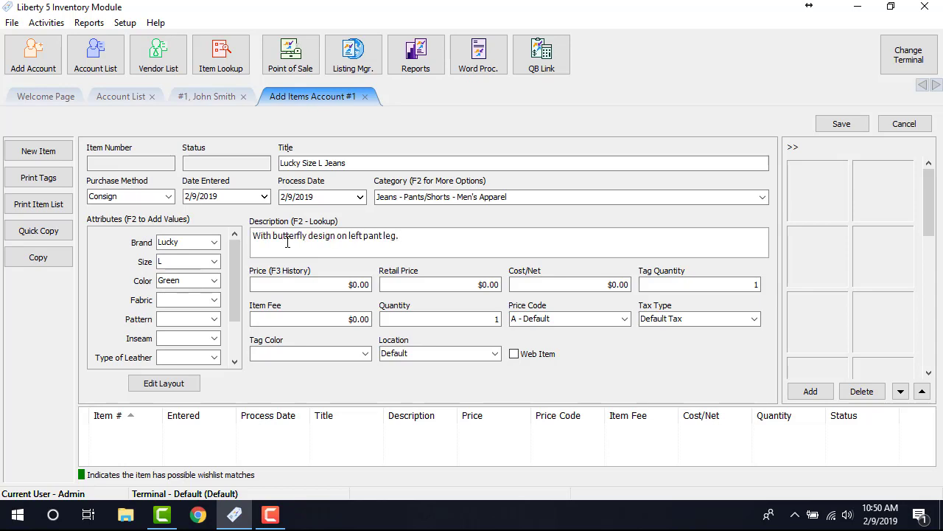
pyautogui.press('Tab')
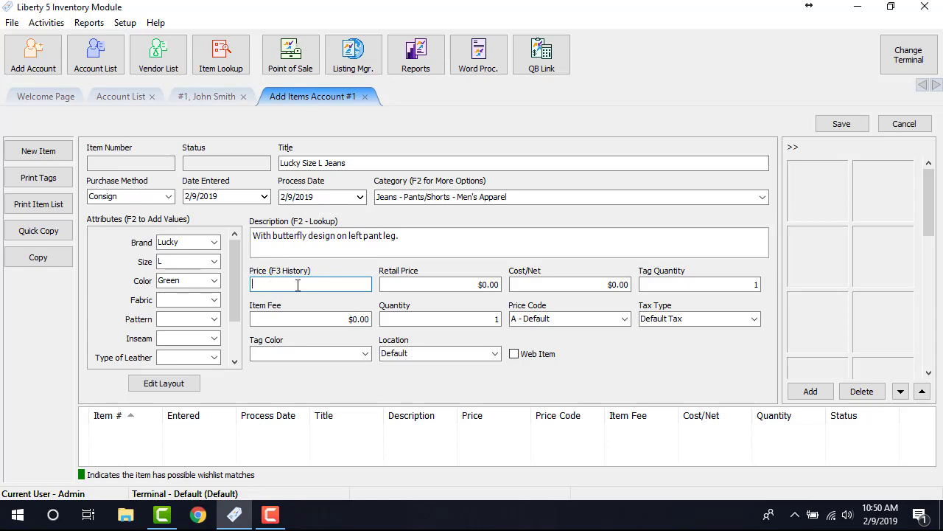
# - Set the item's price to $20 and its retail price to $40
pyautogui.write('20')
pyautogui.click(426, 284)
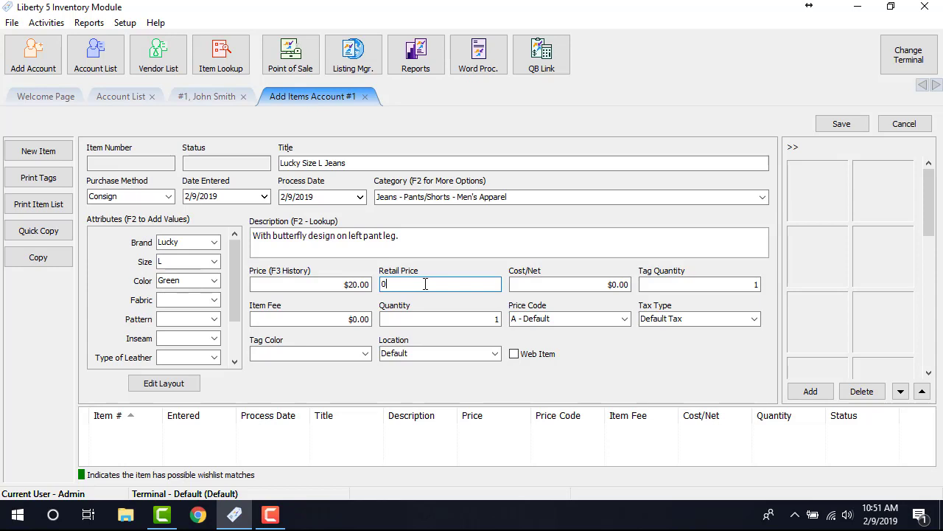
pyautogui.press('BackSpace')
pyautogui.write('40')
# - Review the item's cost, tag quantity, item fee, price code and tax type without changing them
pyautogui.click(575, 285)
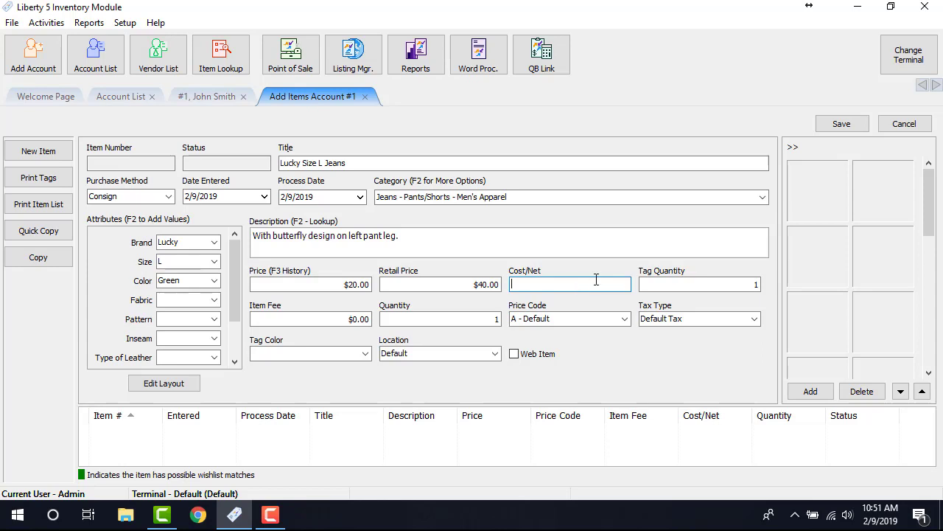
pyautogui.click(674, 287)
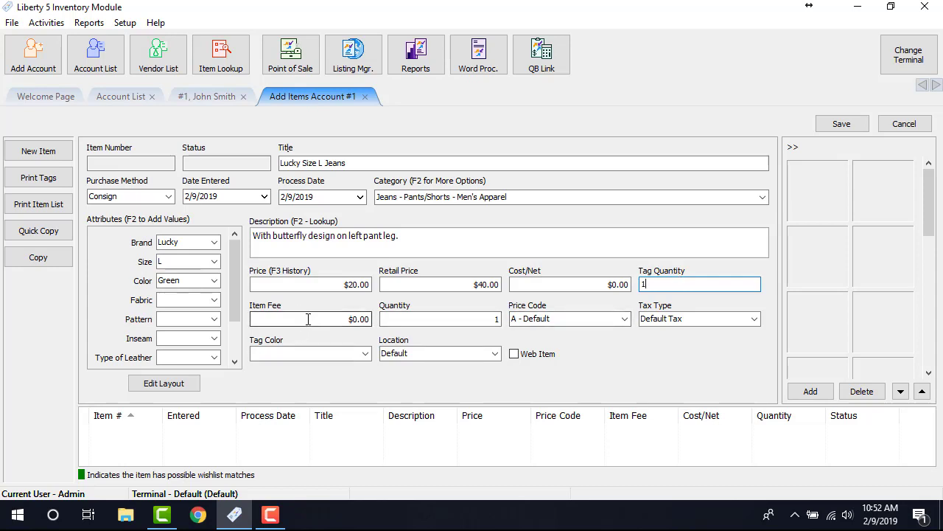
pyautogui.click(369, 318)
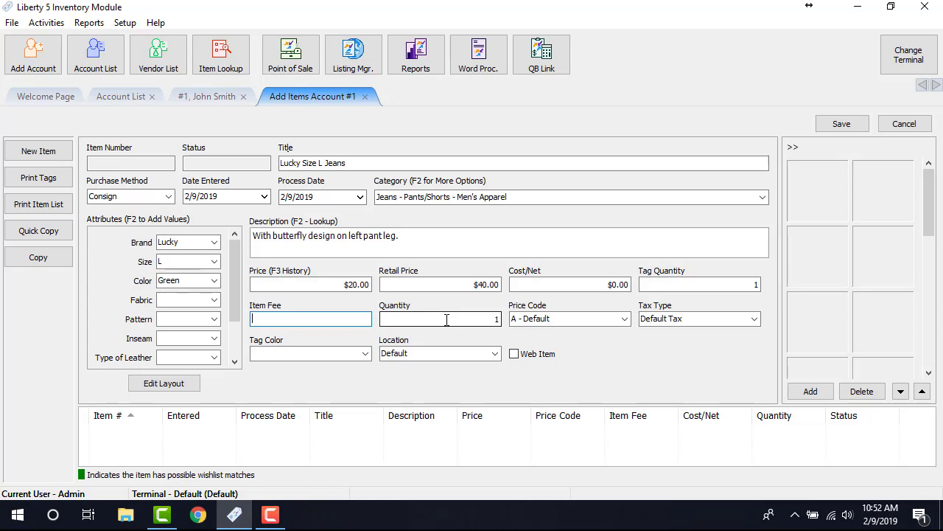
pyautogui.click(587, 317)
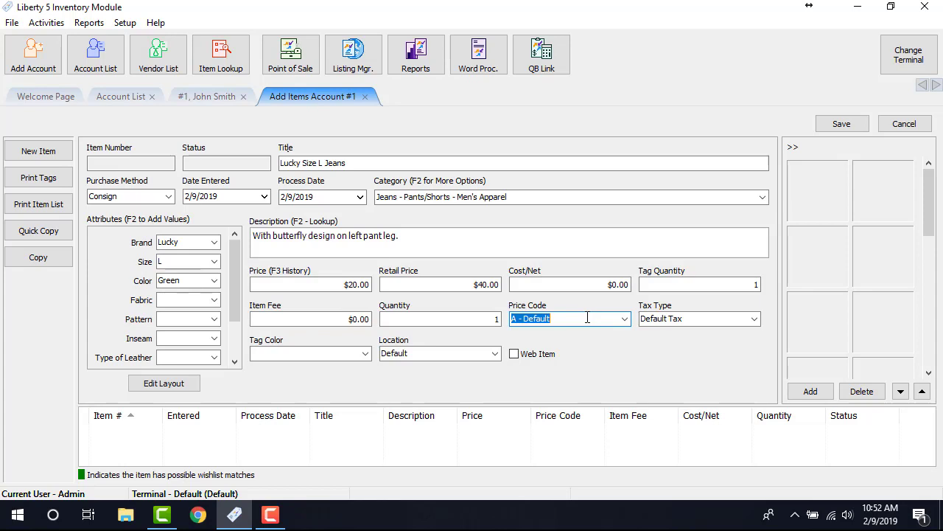
pyautogui.click(628, 320)
pyautogui.click(629, 319)
pyautogui.click(700, 317)
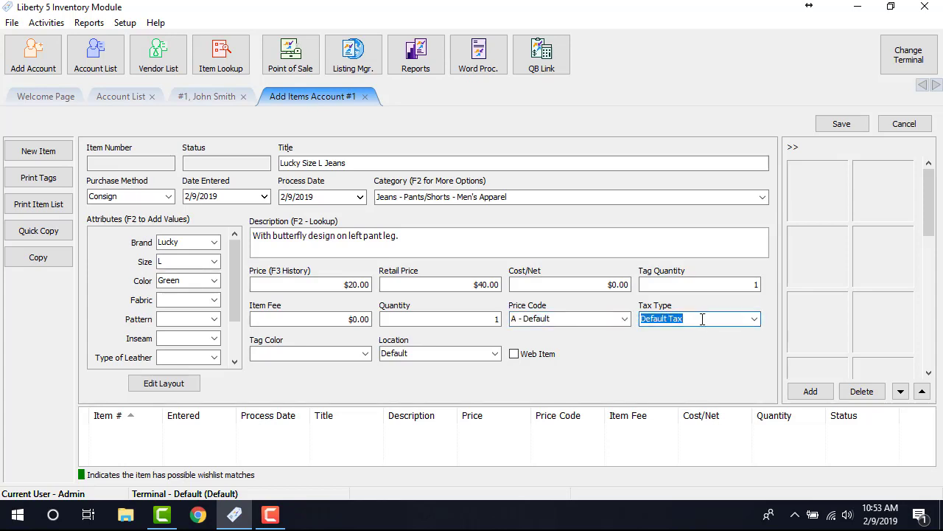
pyautogui.click(753, 320)
pyautogui.click(753, 319)
# - Set the tag color to Blue and save the item with the Default location
pyautogui.click(365, 354)
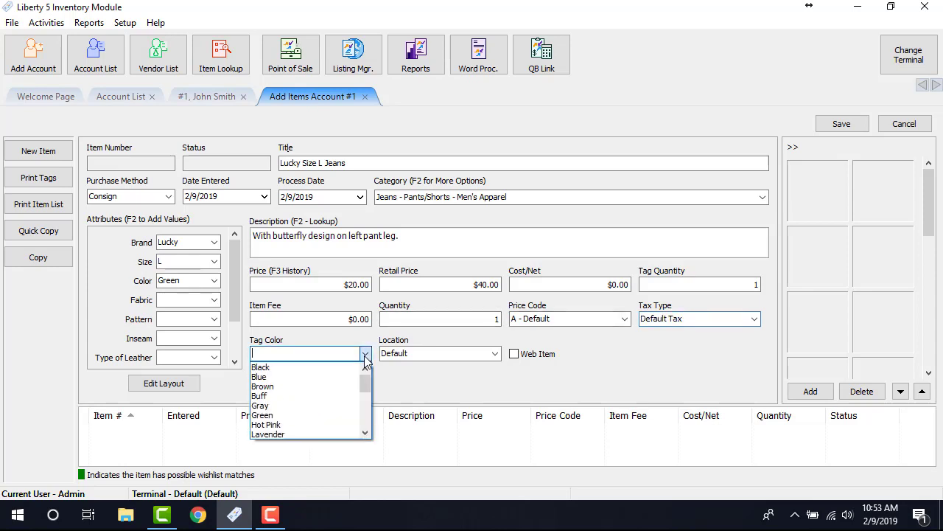
pyautogui.click(310, 376)
pyautogui.click(431, 353)
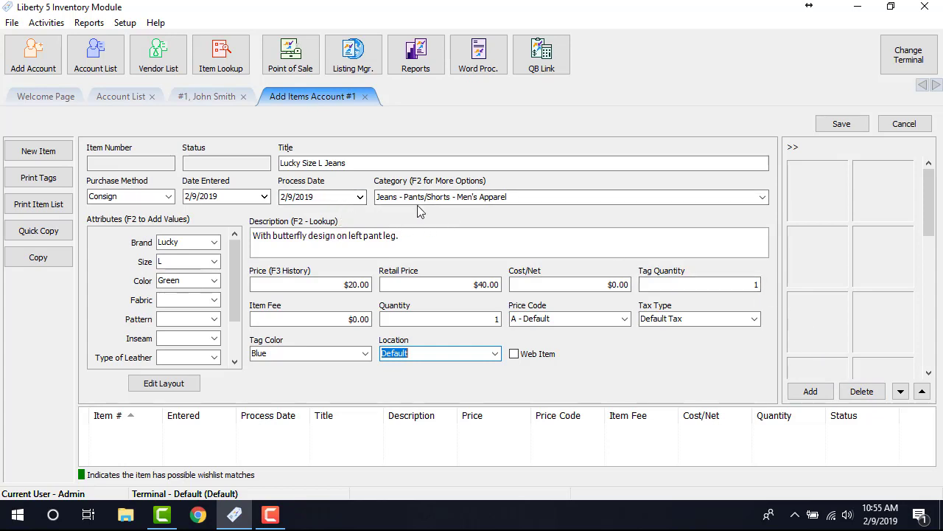
pyautogui.click(841, 124)
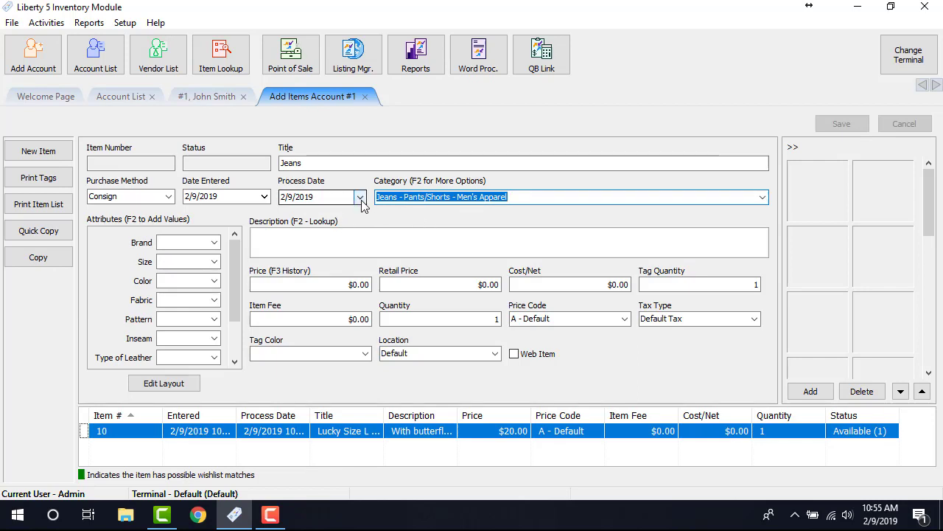